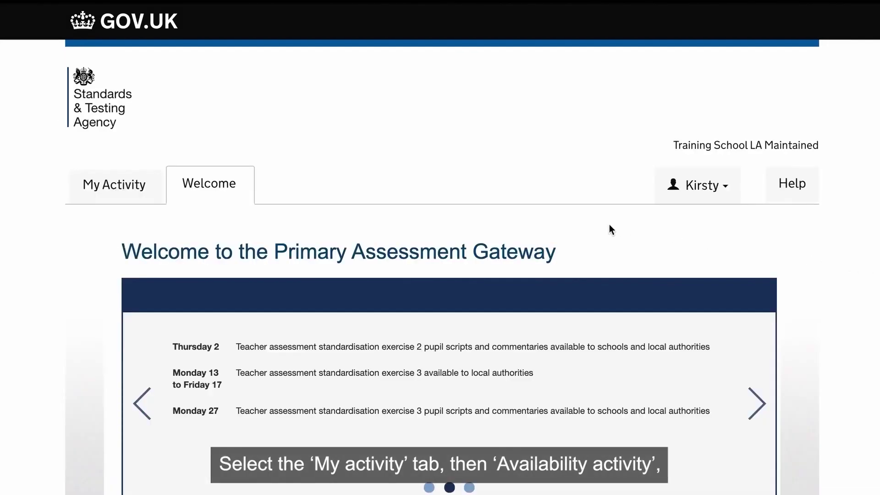
Step: Open 'Timetable variation application' from Available Activity on the My Activity page
left_click(130, 196)
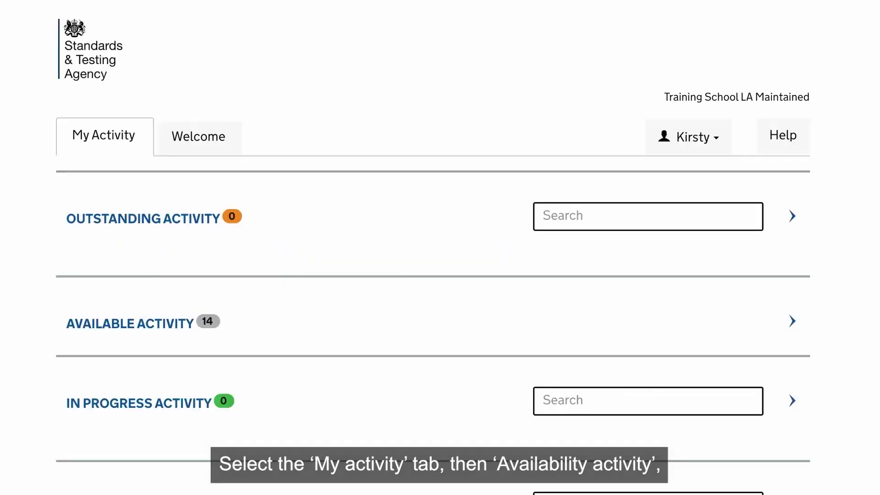
left_click(794, 323)
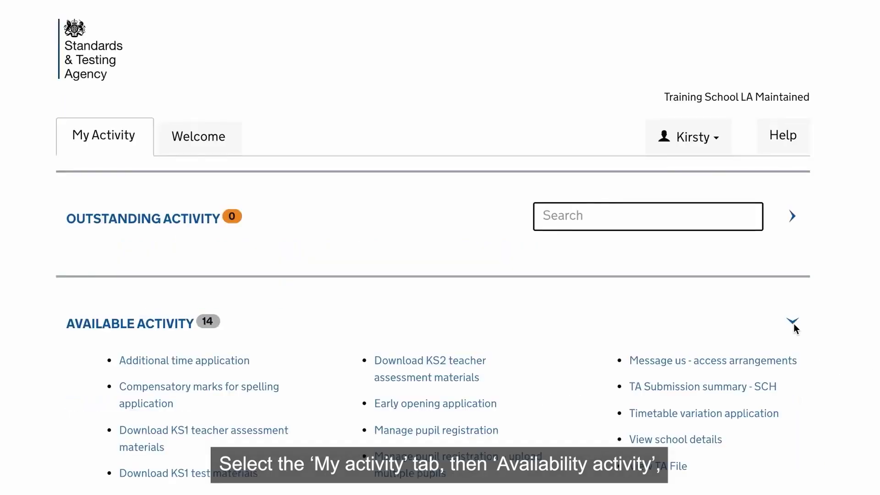
left_click(755, 414)
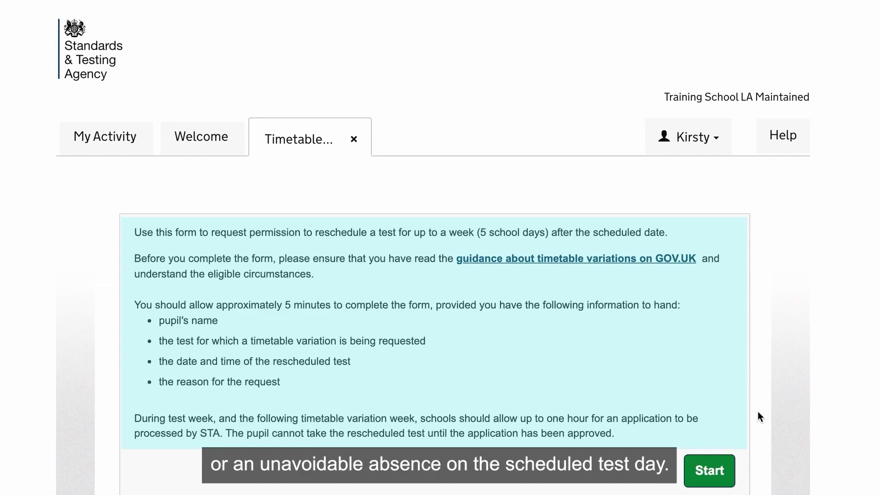
Step: Start the timetable variation form and choose 'Partial cohort' under Pupil details
left_click(713, 472)
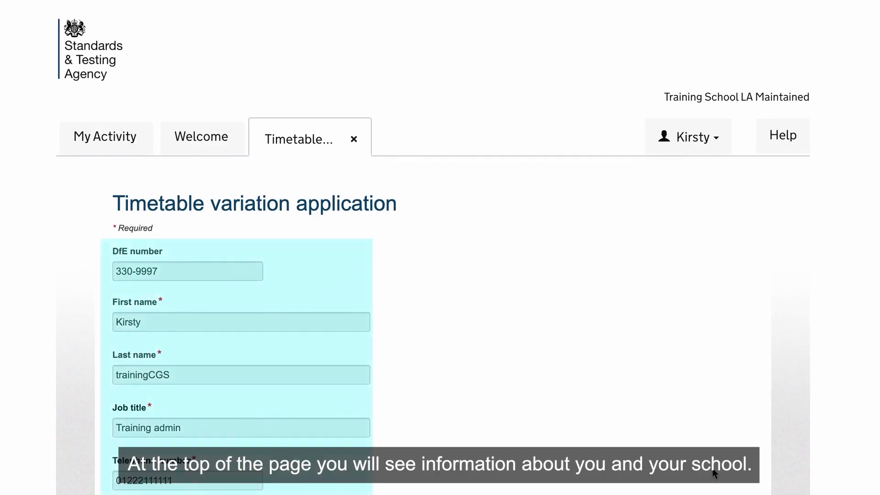
scroll(714, 472, "down", 2)
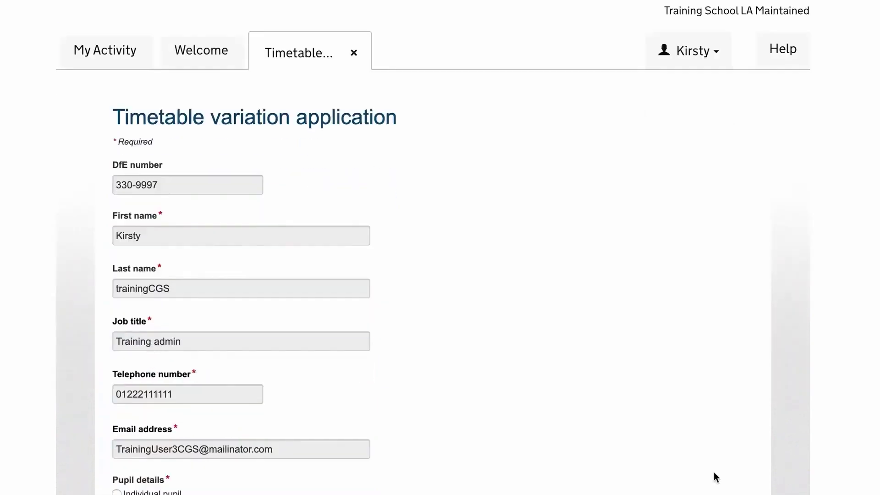
scroll(716, 476, "down", 6)
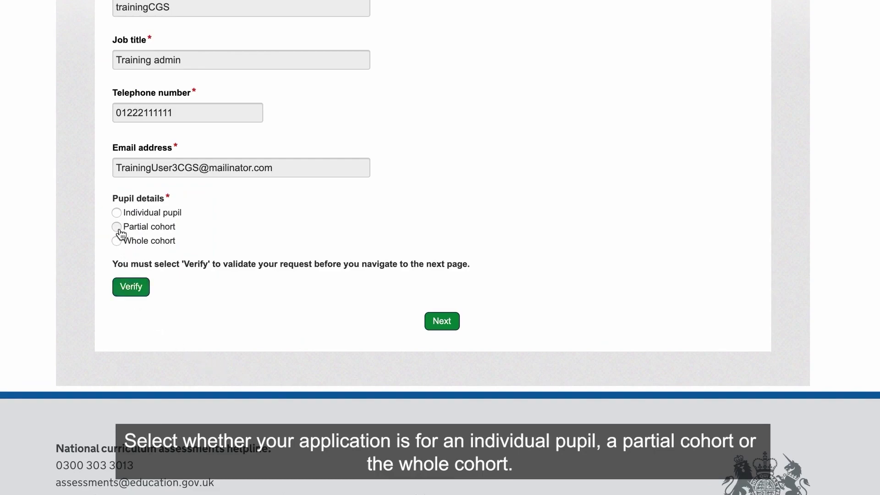
left_click(119, 229)
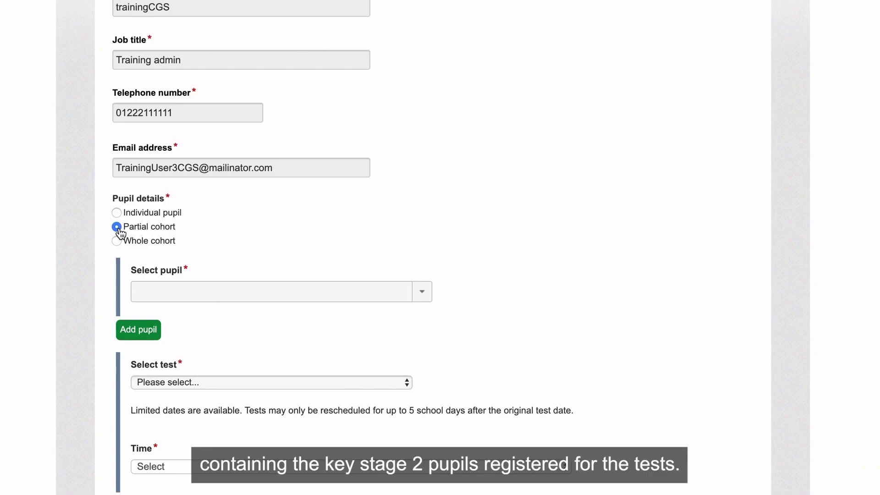
Step: Select two pupils for the partial cohort, filtering the first pupil's name in the dropdown
left_click(427, 295)
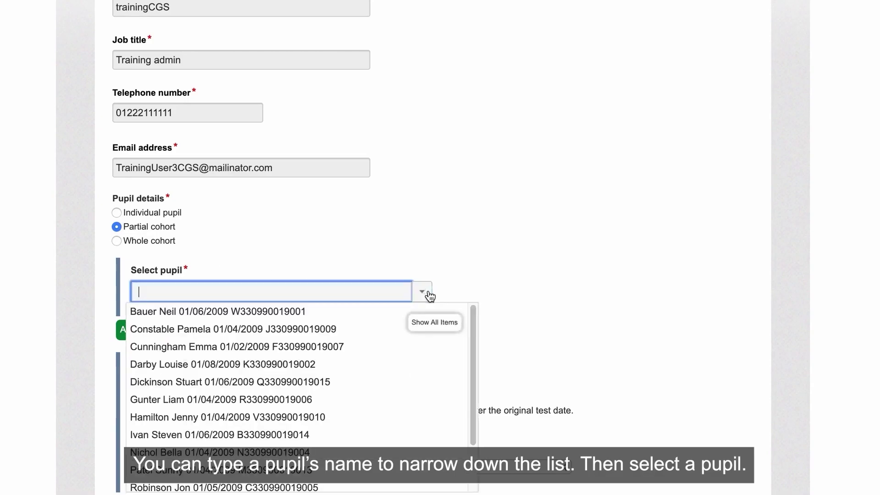
type("iv")
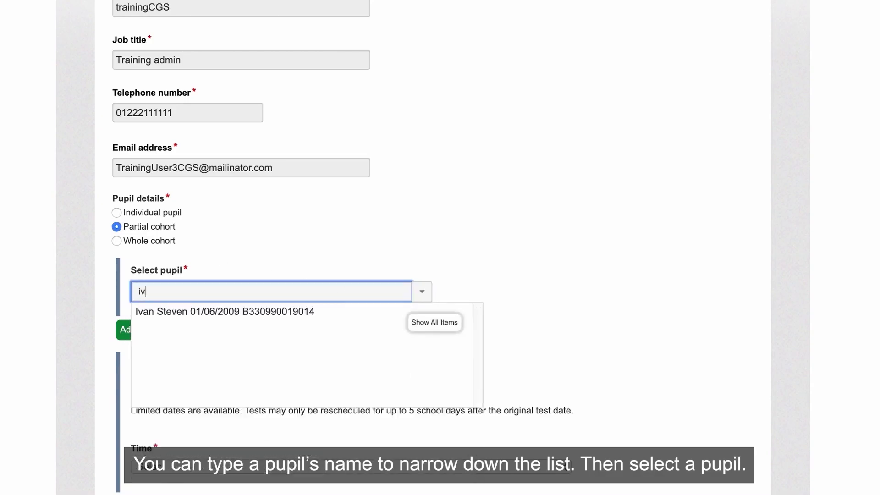
type("a")
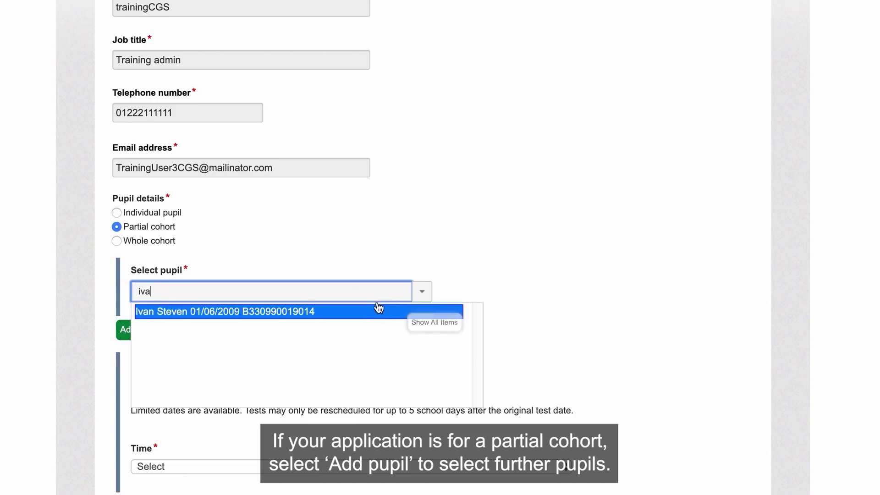
left_click(348, 314)
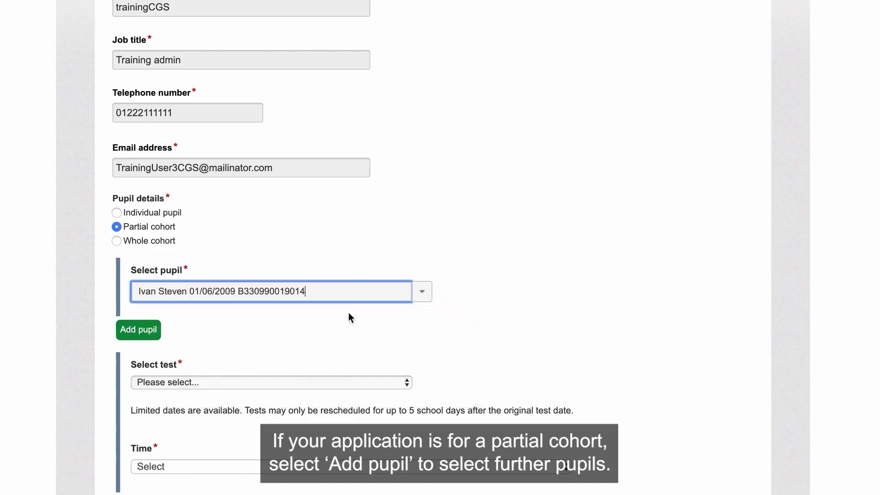
left_click(152, 335)
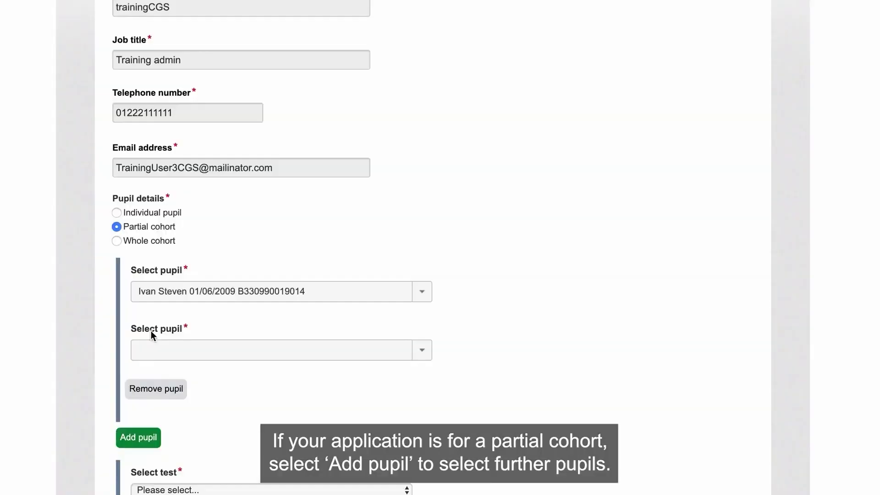
left_click(422, 350)
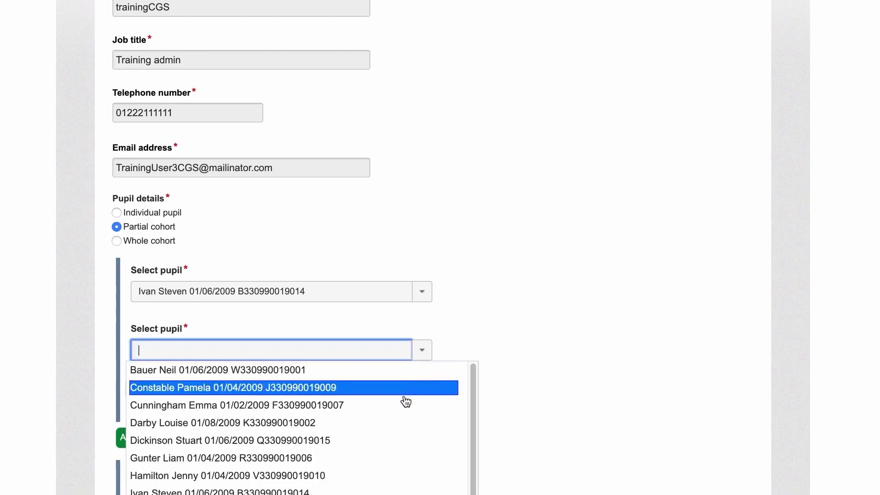
left_click(394, 422)
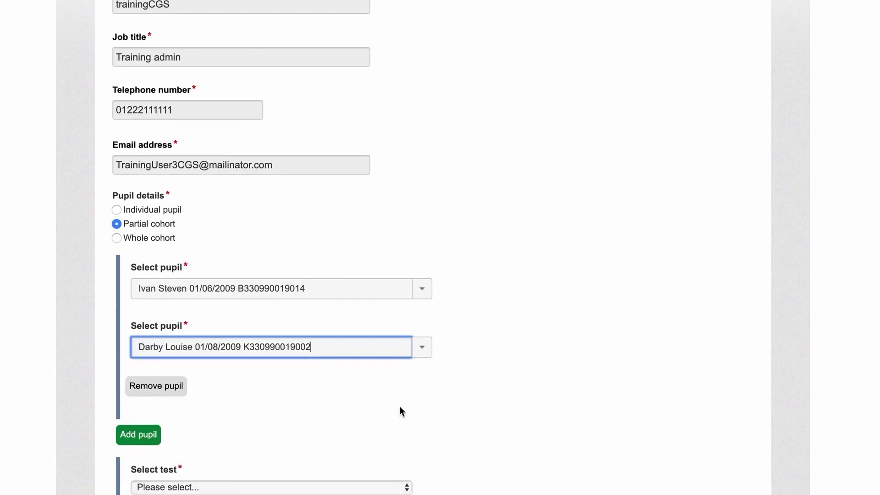
scroll(399, 407, "down", 2)
scroll(414, 404, "down", 4)
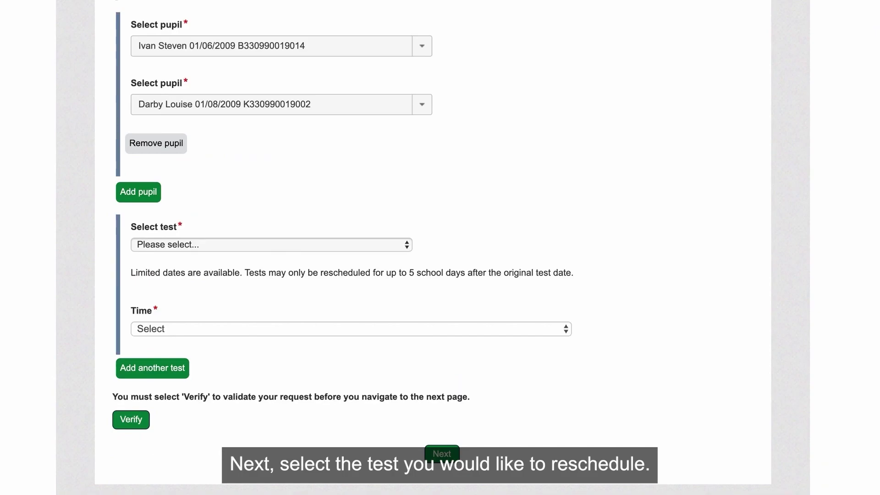
Step: Reschedule English grammar, punctuation and spelling Paper 1: questions to 13/05 at 08:00 AM
left_click(404, 247)
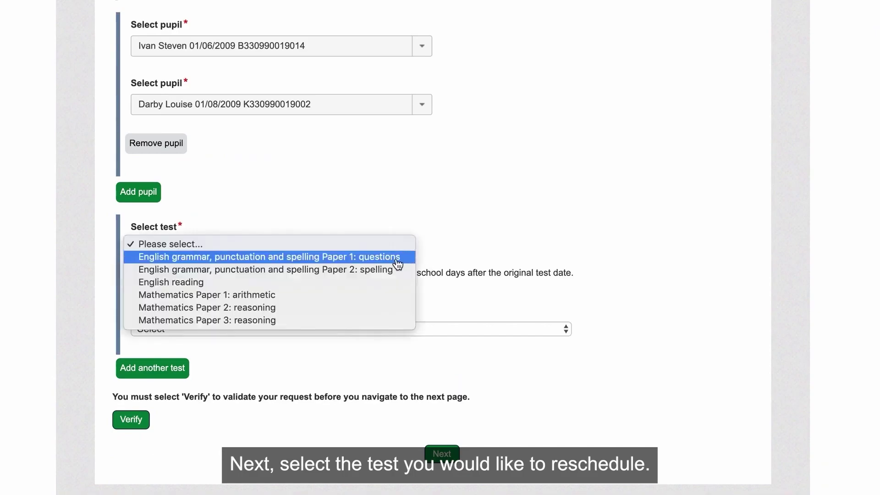
left_click(397, 257)
left_click(165, 300)
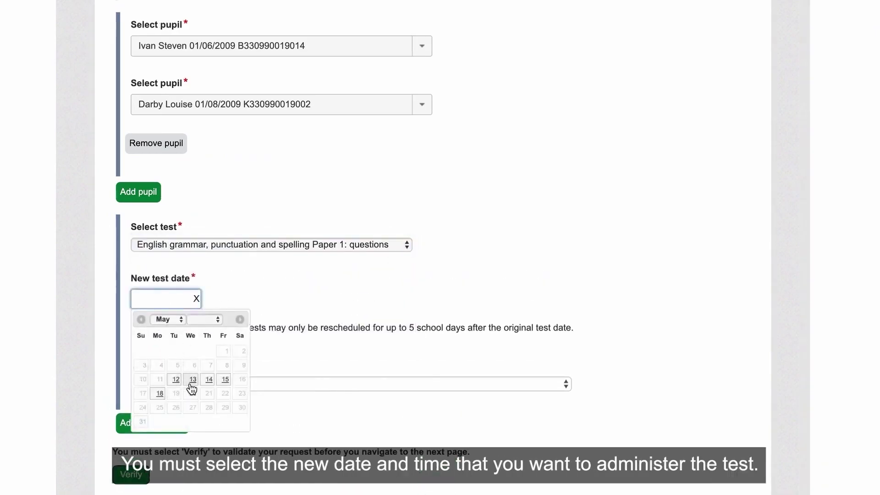
left_click(192, 381)
left_click(220, 385)
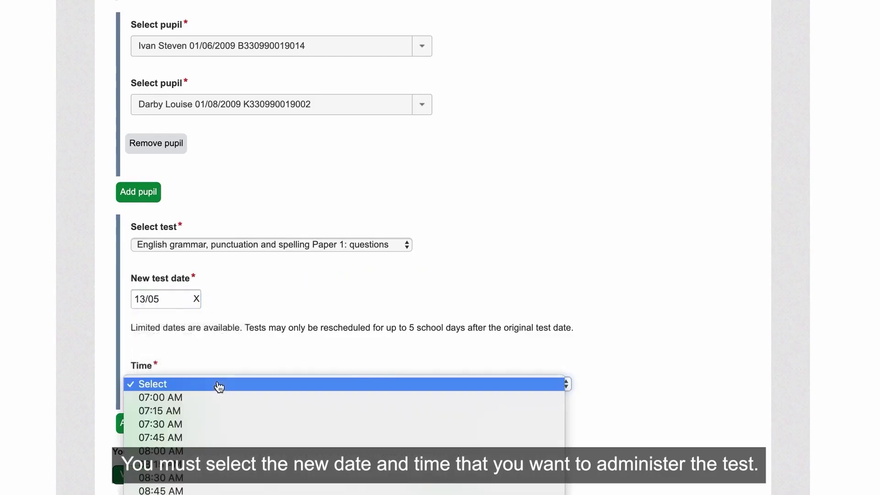
left_click(226, 451)
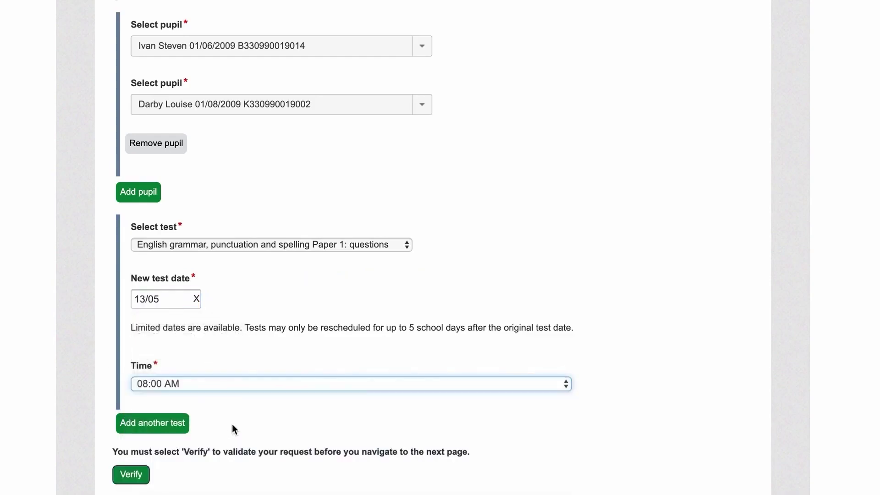
Step: Add GPS Paper 2: spelling on 13/05 at 10:00 AM and verify the test details
left_click(175, 426)
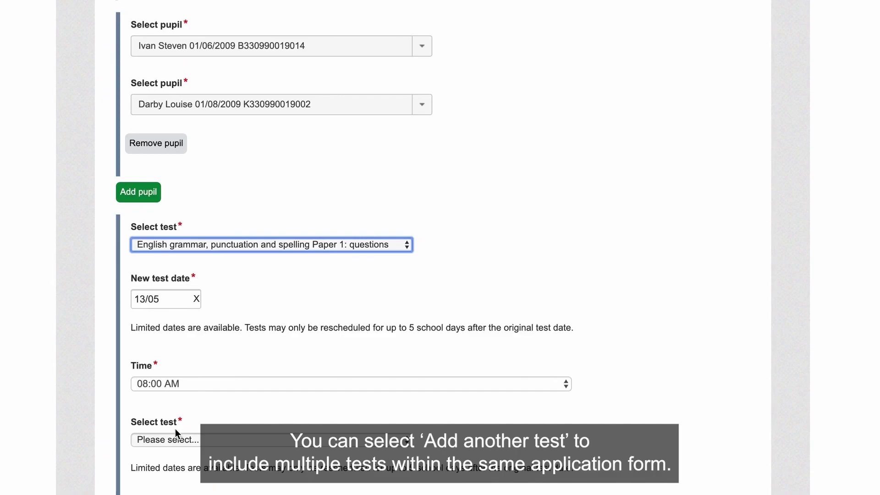
scroll(183, 426, "down", 6)
left_click(385, 128)
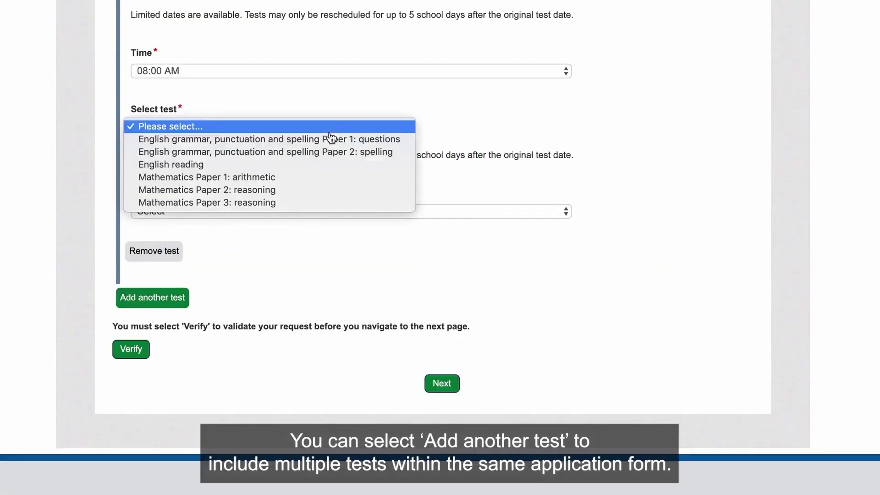
left_click(376, 152)
left_click(176, 185)
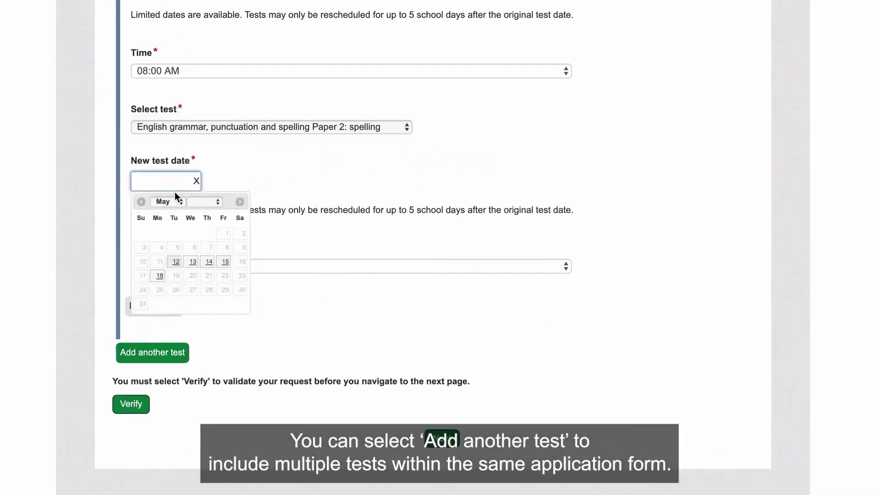
left_click(192, 262)
left_click(191, 267)
left_click(194, 441)
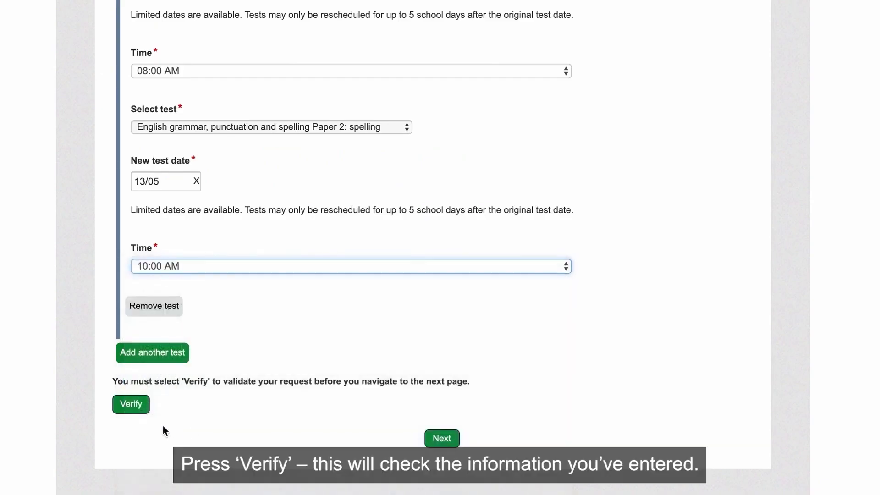
left_click(139, 408)
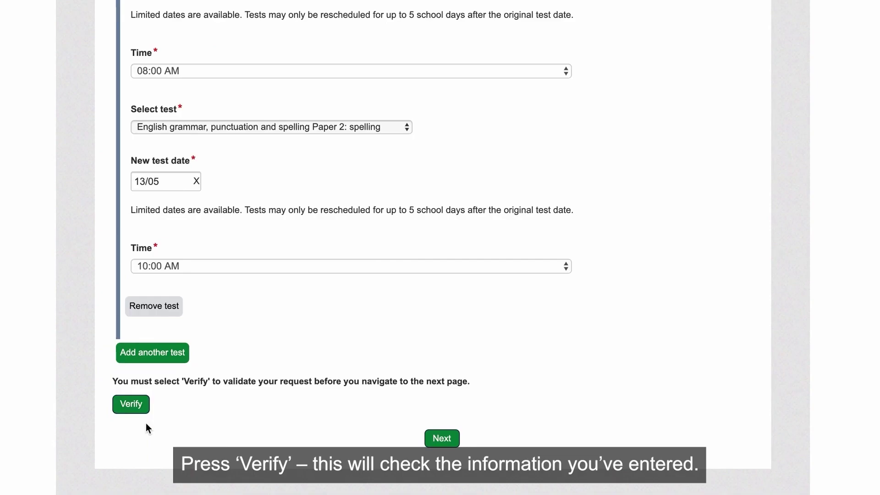
Step: Give 'Religious or cultural festival' as the reason for the pupils' absence
left_click(442, 438)
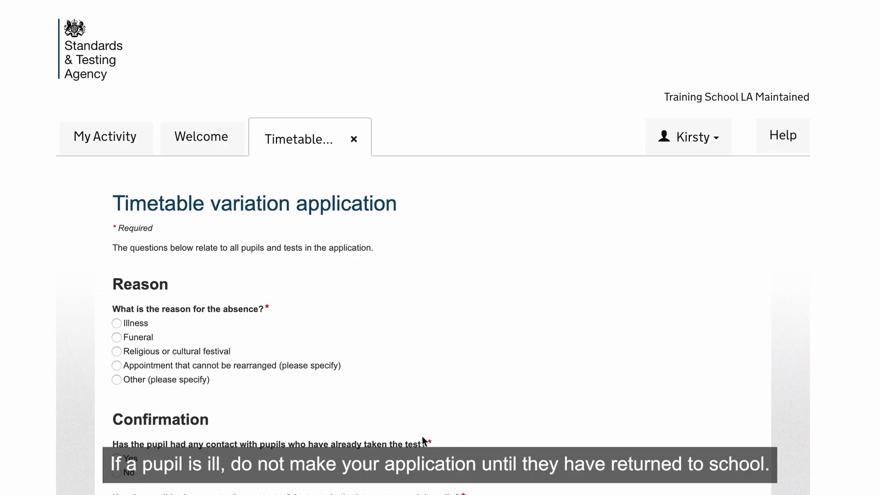
left_click(118, 324)
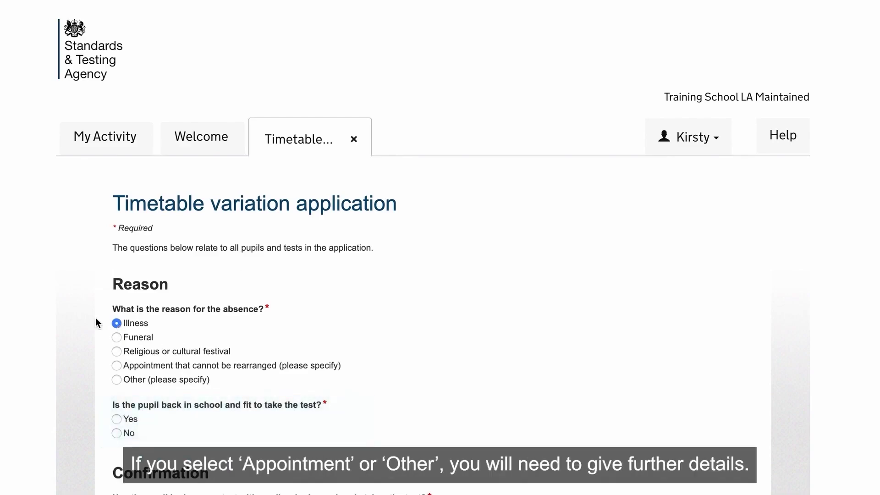
left_click(117, 367)
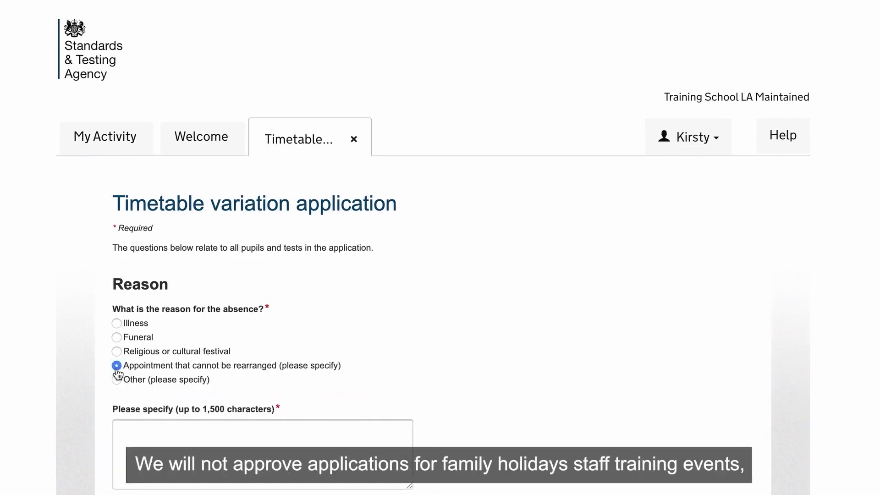
left_click(116, 380)
left_click(139, 433)
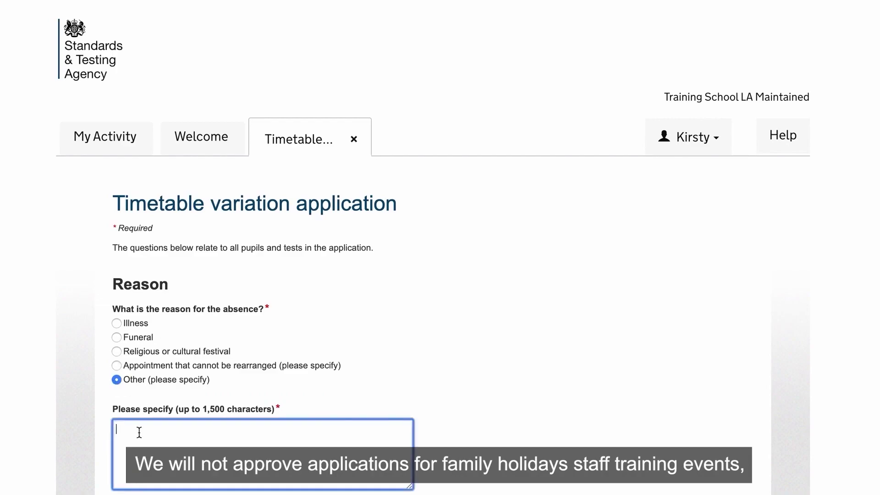
left_click(117, 356)
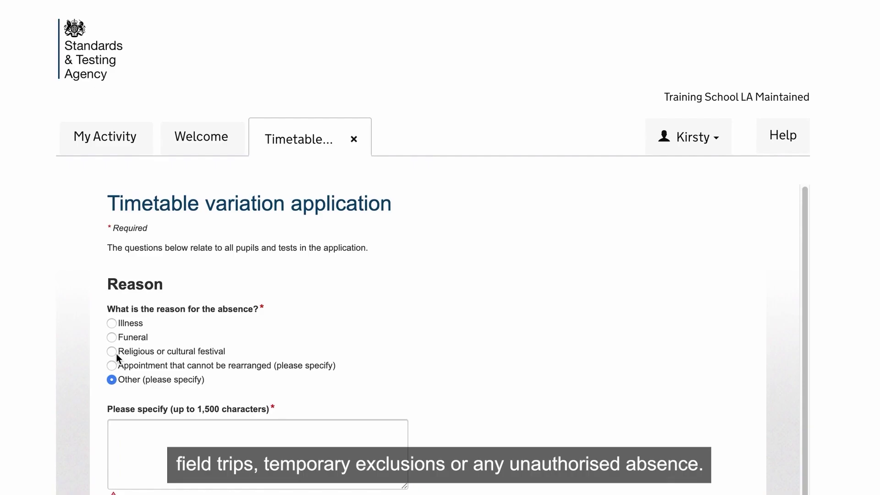
left_click(117, 353)
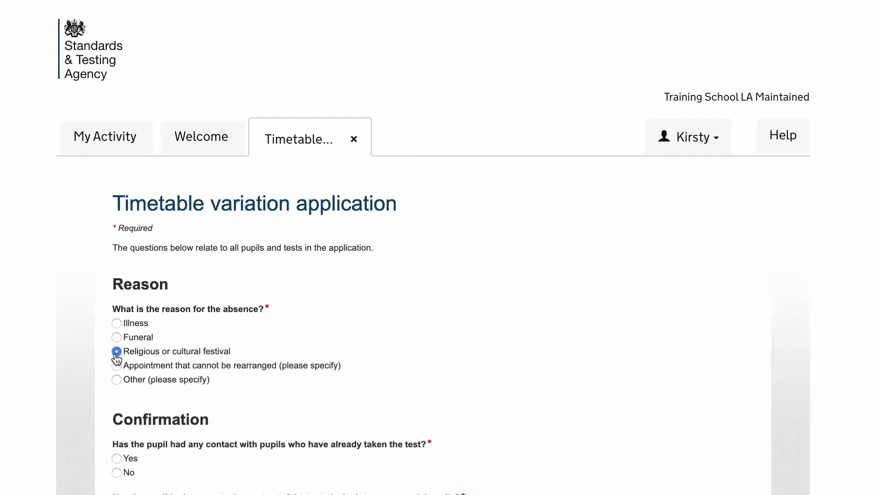
scroll(110, 349, "down", 5)
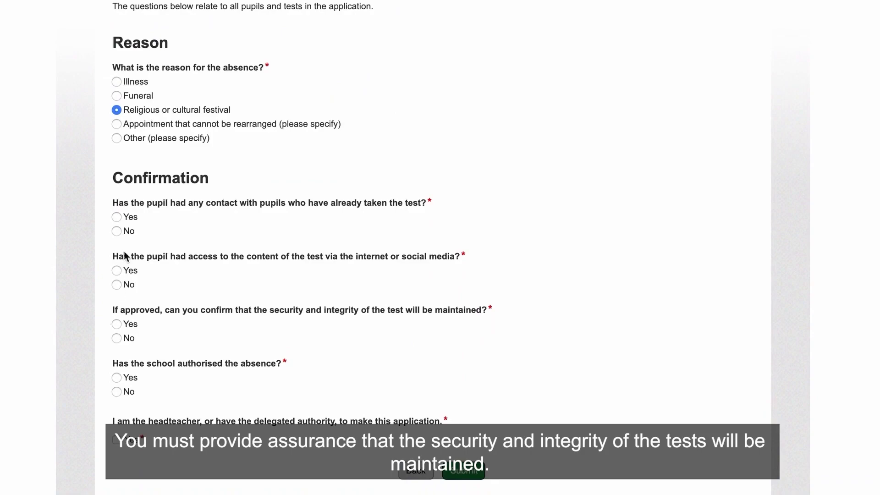
Step: Answer the confirmation questions No, No, Yes, Yes, declare headteacher authority, and submit
left_click(116, 231)
left_click(117, 285)
left_click(116, 324)
left_click(117, 378)
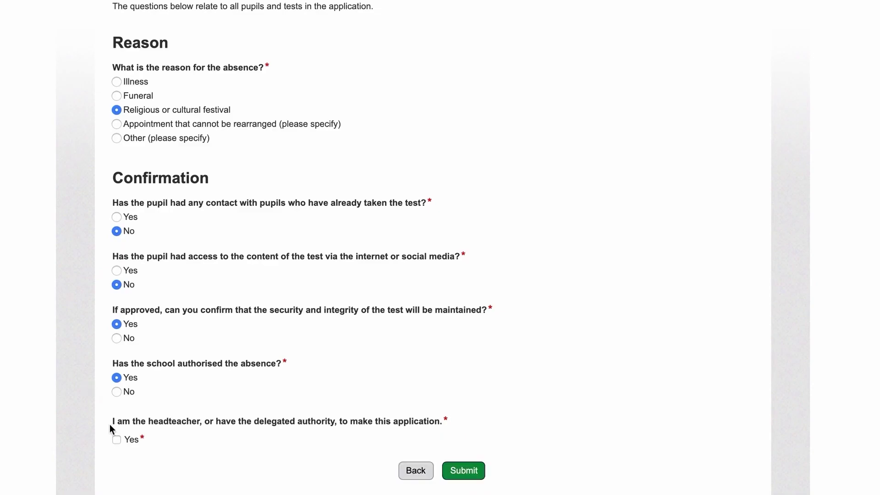
left_click(117, 440)
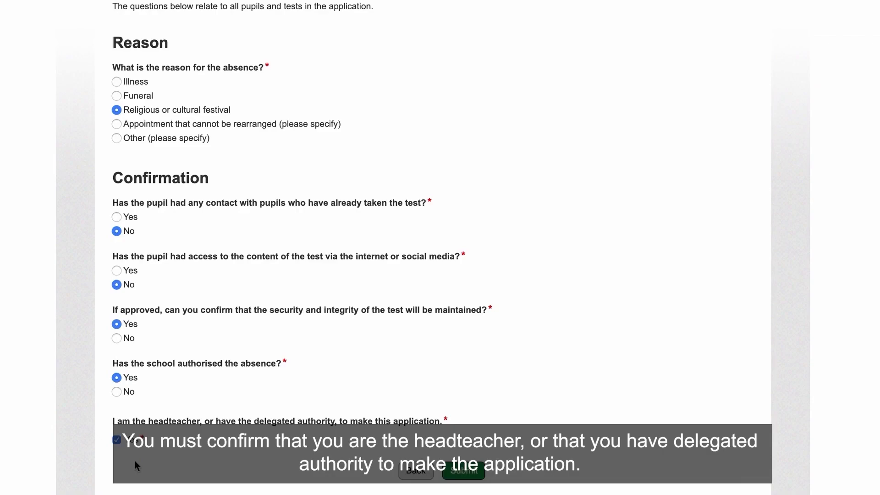
left_click(466, 471)
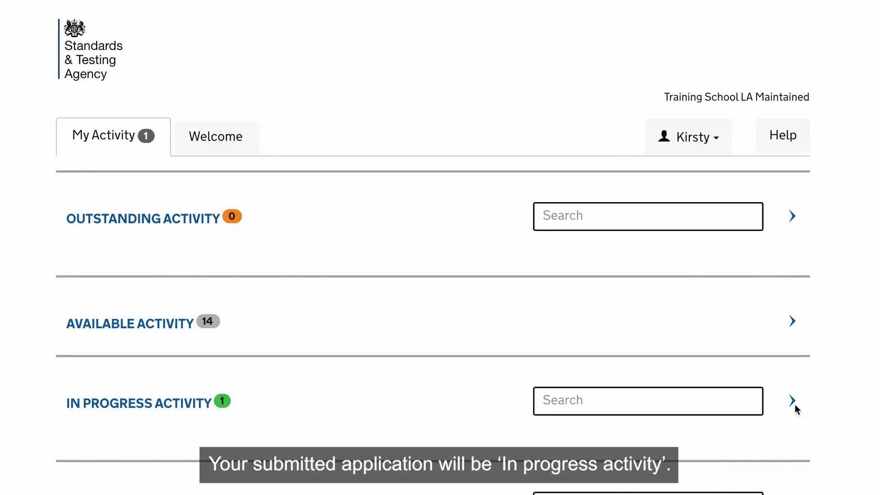
Step: View the in-progress application and edit its 'Timetable variation - provide more information' request
left_click(795, 404)
scroll(795, 406, "down", 5)
left_click(276, 331)
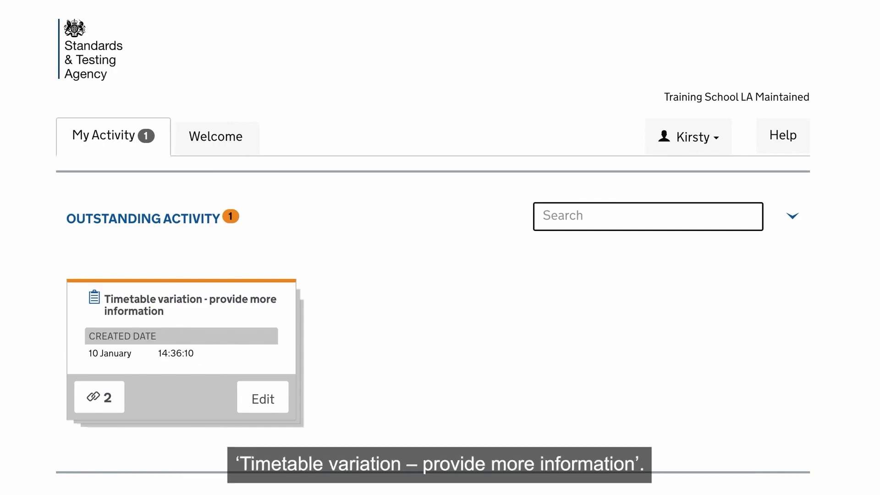
left_click(270, 411)
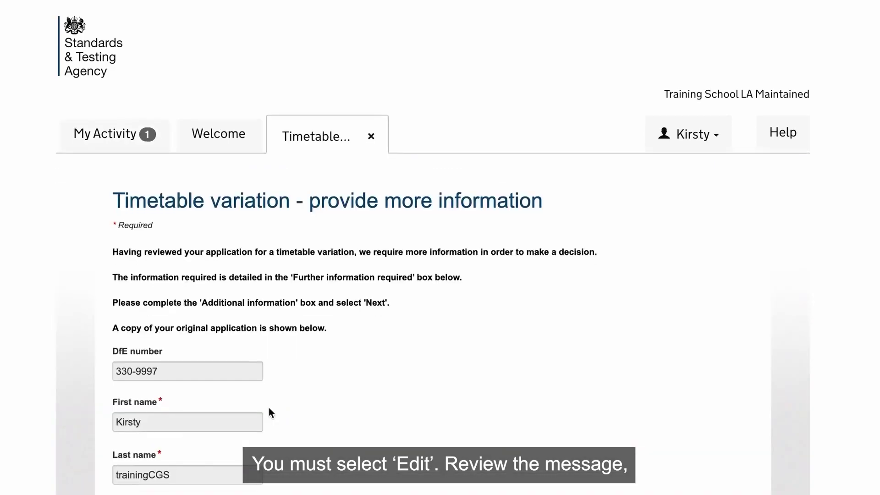
Step: Paste an explanation of the pupil's national swimming competition into Additional Information
scroll(270, 412, "down", 6)
scroll(268, 415, "down", 9)
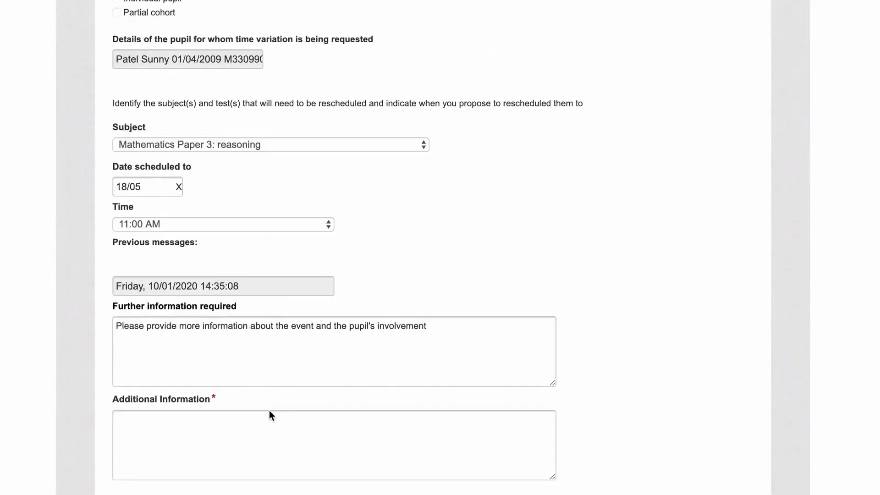
left_click(269, 413)
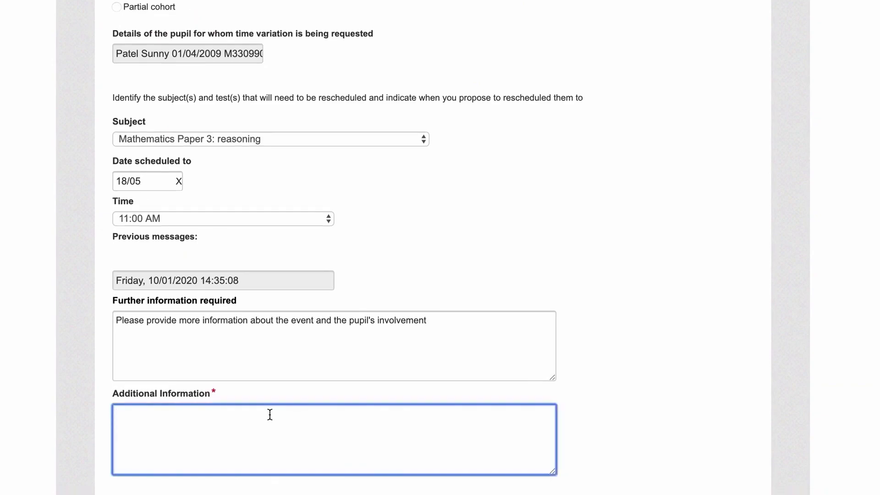
type("The pupil is taking part in a national swimming competition, representing his county.")
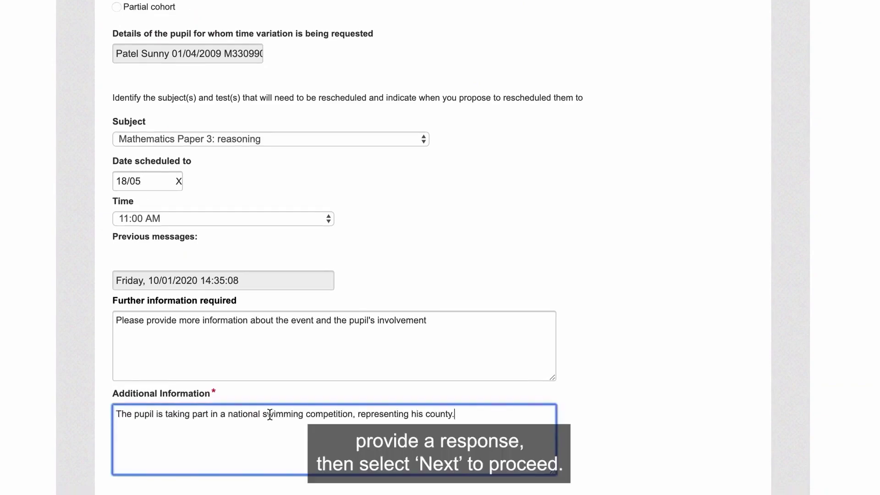
Step: Continue past the Reason for variation page to the Form review TTV page
scroll(269, 413, "down", 1)
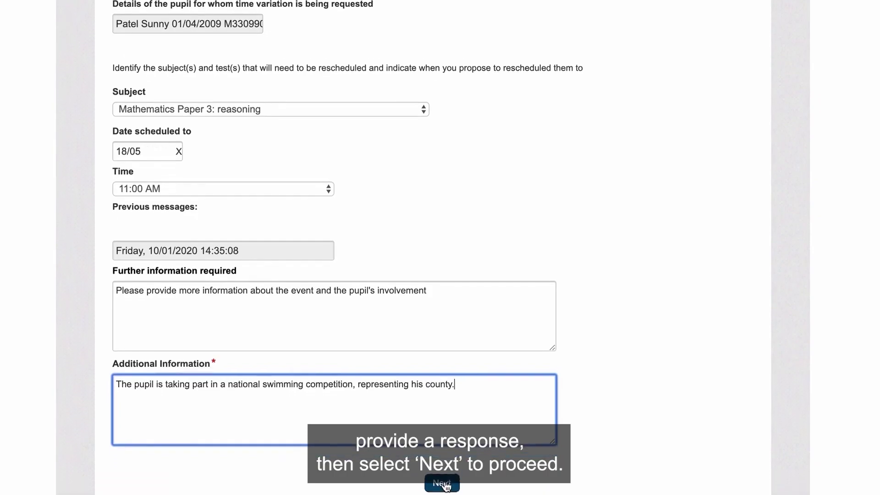
left_click(442, 483)
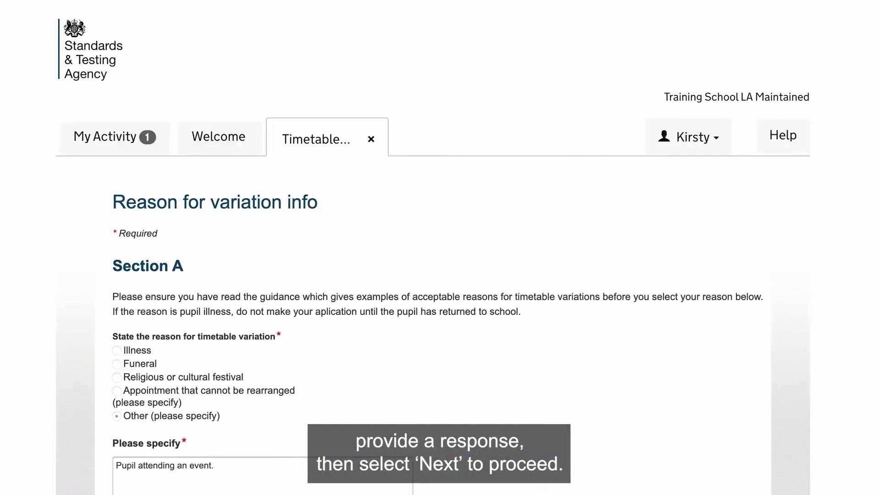
scroll(440, 247, "down", 8)
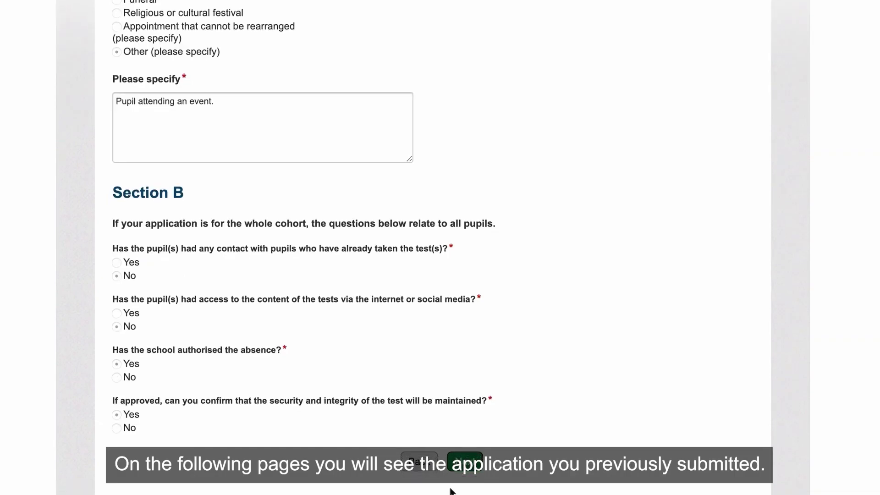
left_click(464, 468)
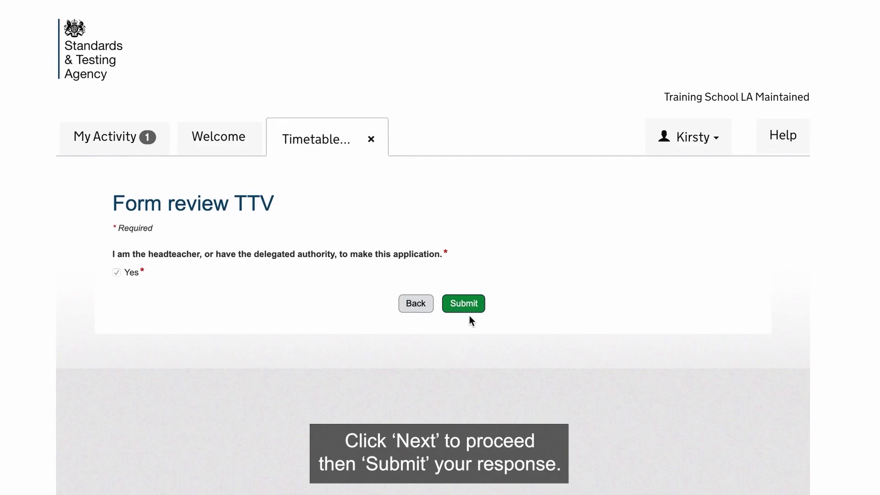
Step: Submit the further information and view the Approved timetable variation outcome letter
left_click(468, 310)
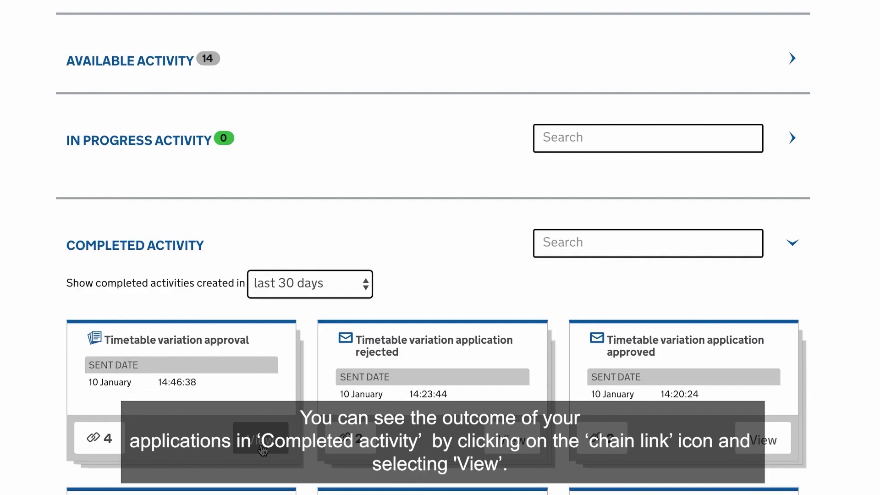
left_click(263, 449)
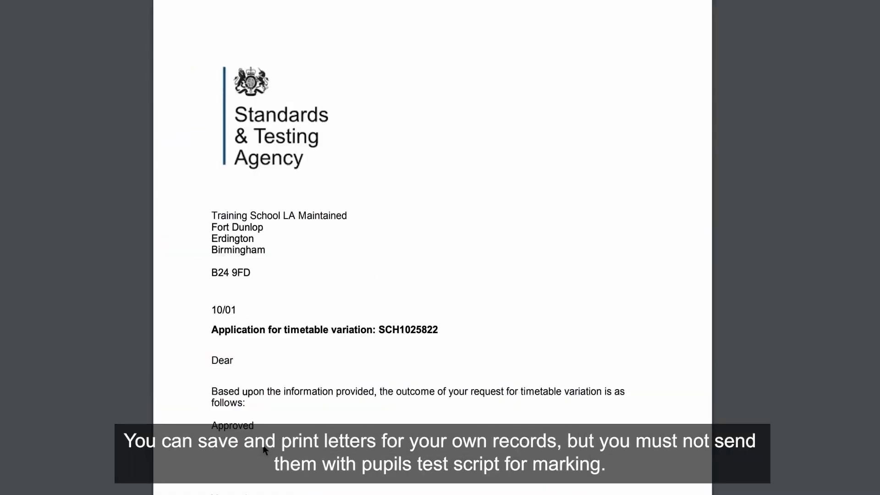